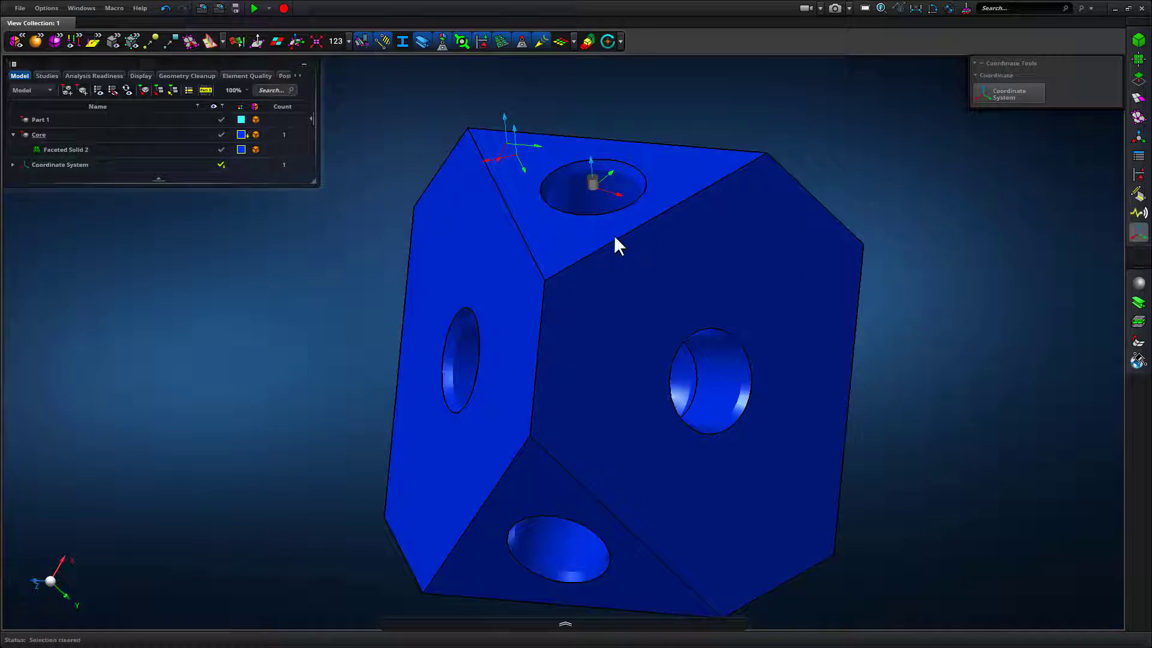
# Examine the existing coordinate systems around the hole on the core's triangular face, then the adjacent large face
pyautogui.scroll(3, 772, 233)
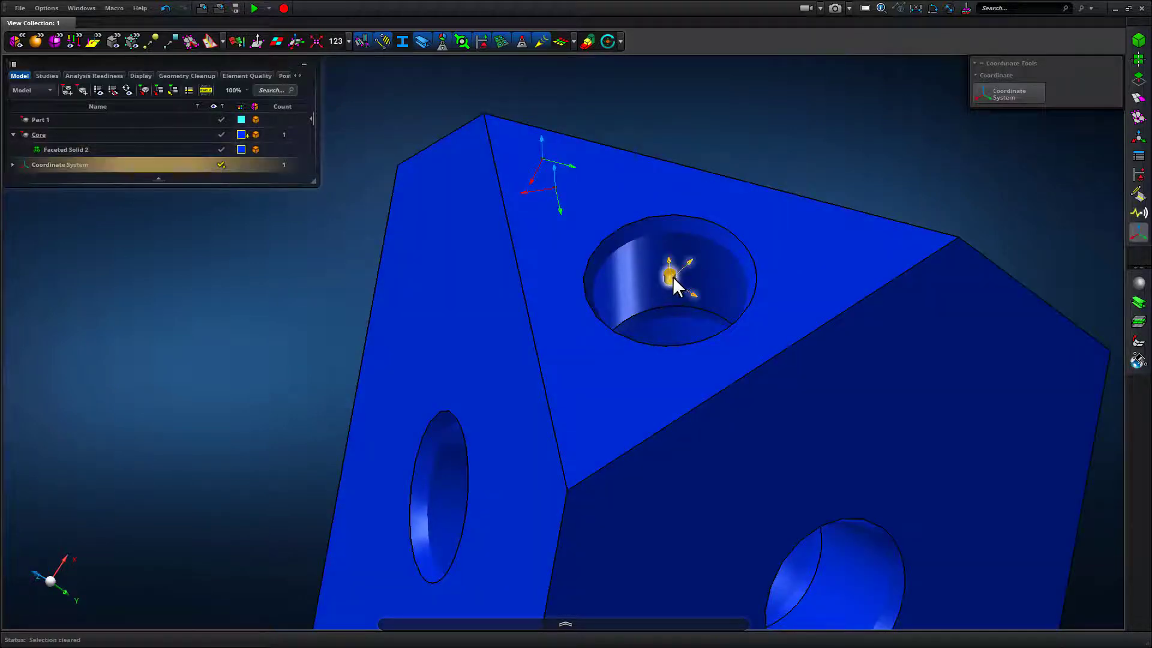
pyautogui.moveTo(680, 269)
pyautogui.mouseDown(button='middle')
pyautogui.moveTo(689, 285)
pyautogui.moveTo(683, 263)
pyautogui.mouseUp(button='middle')
pyautogui.scroll(3, 682, 263)
pyautogui.moveTo(663, 252); pyautogui.dragTo(744, 470, button='right')
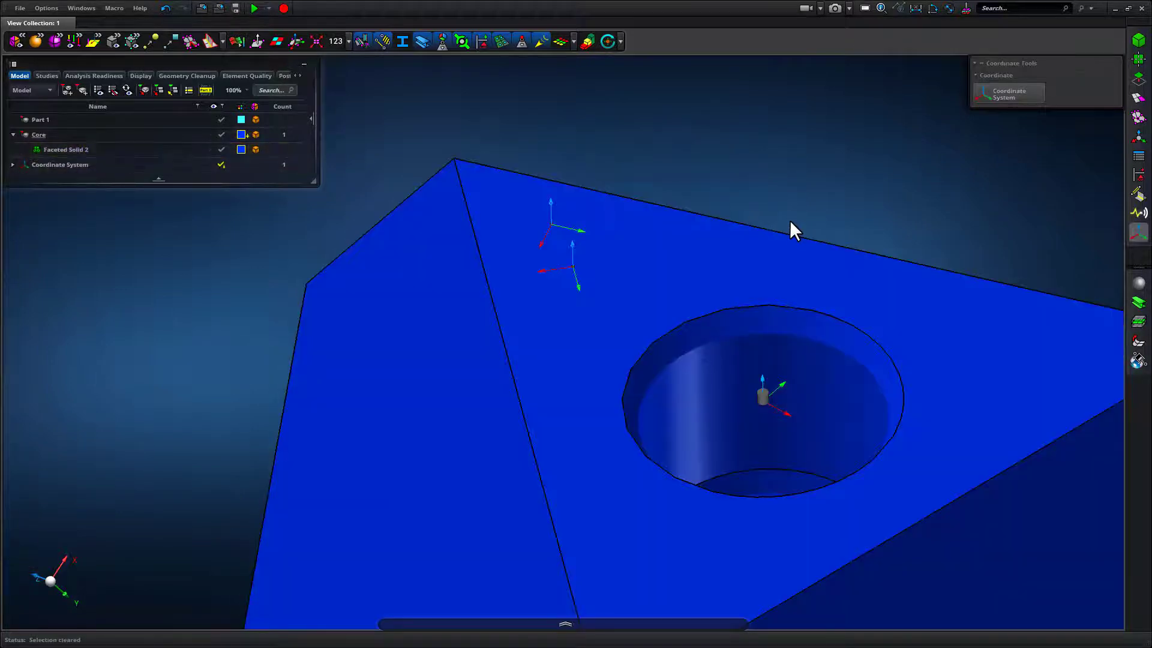
pyautogui.scroll(-3, 791, 219)
pyautogui.moveTo(791, 210); pyautogui.dragTo(653, 141, button='right')
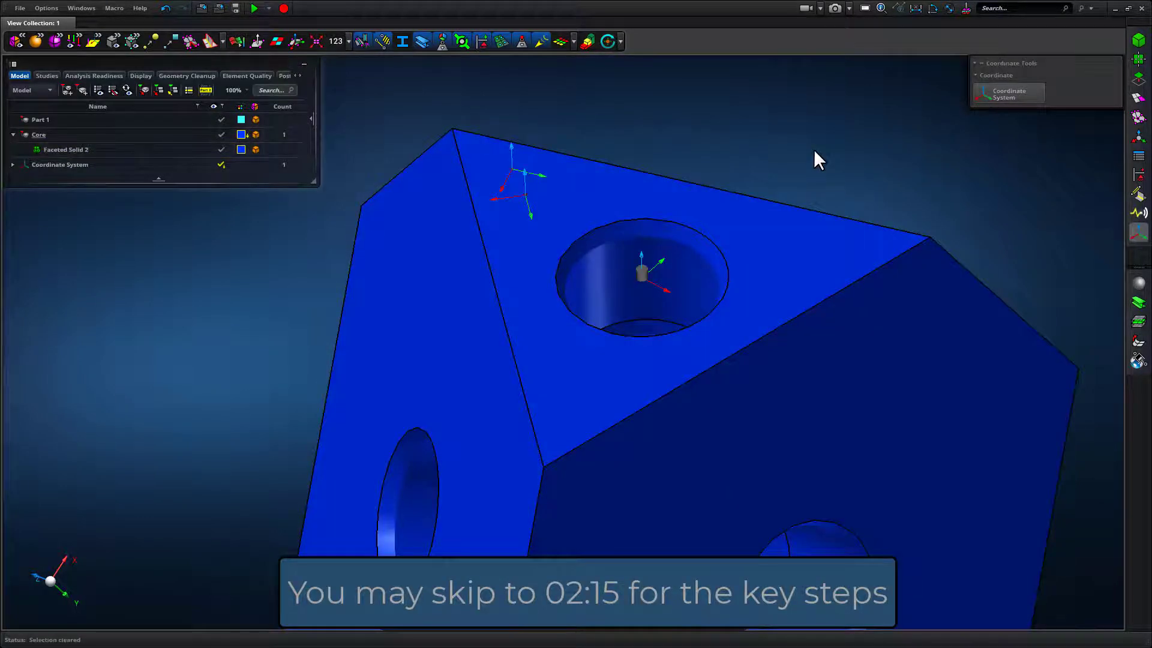
pyautogui.moveTo(810, 149); pyautogui.dragTo(854, 73, button='middle')
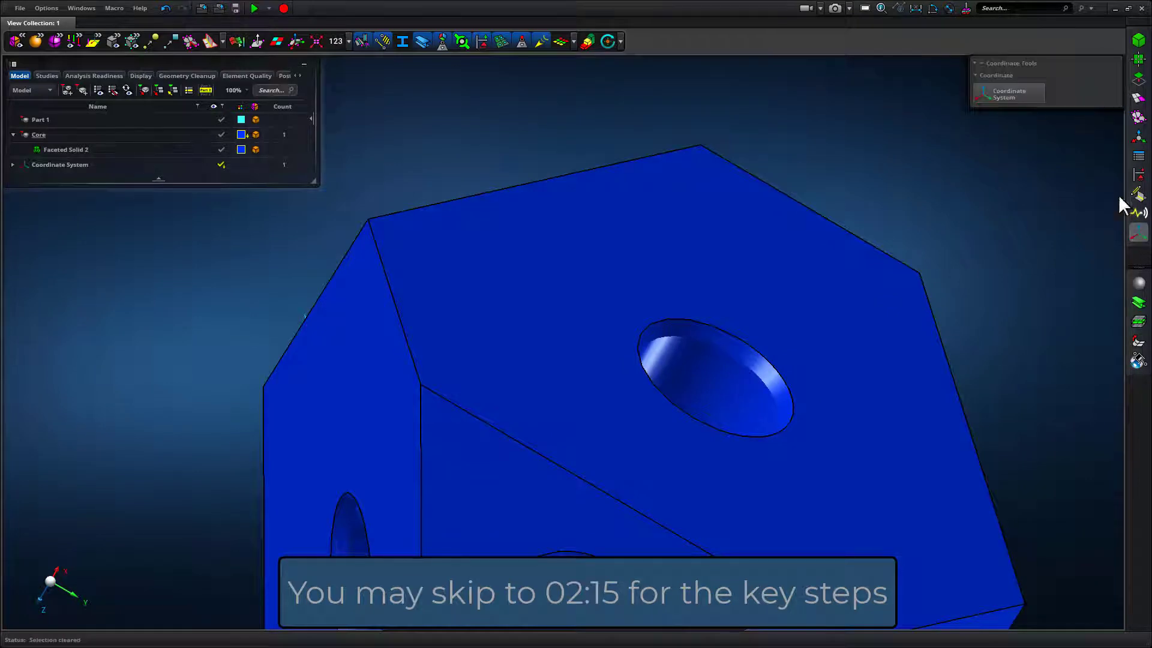
# Start a rectangular coordinate system and preview origin locations on the large face with the hole
pyautogui.click(1014, 93)
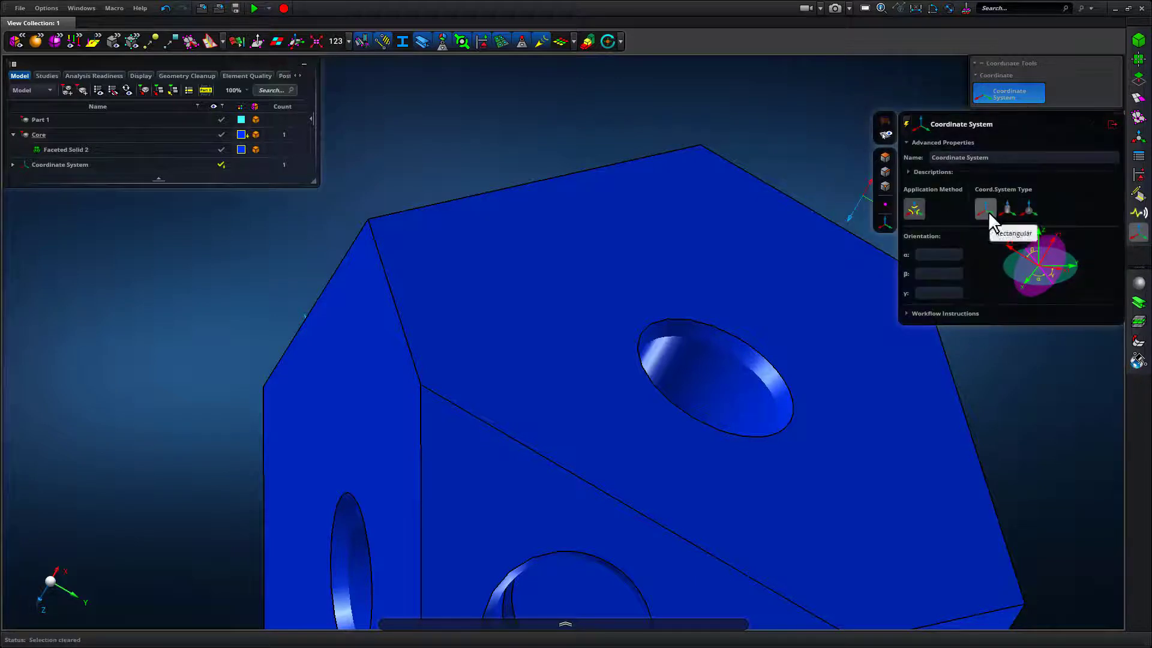
pyautogui.moveTo(802, 133); pyautogui.dragTo(796, 130, button='middle')
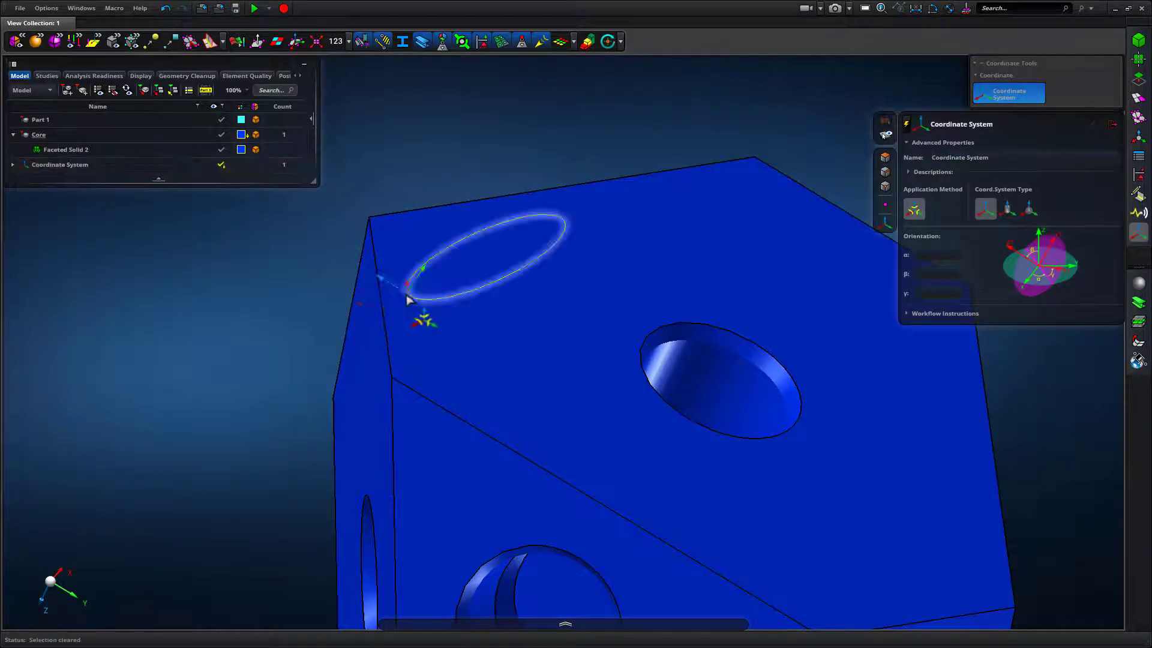
pyautogui.click(500, 260)
pyautogui.scroll(3, 491, 261)
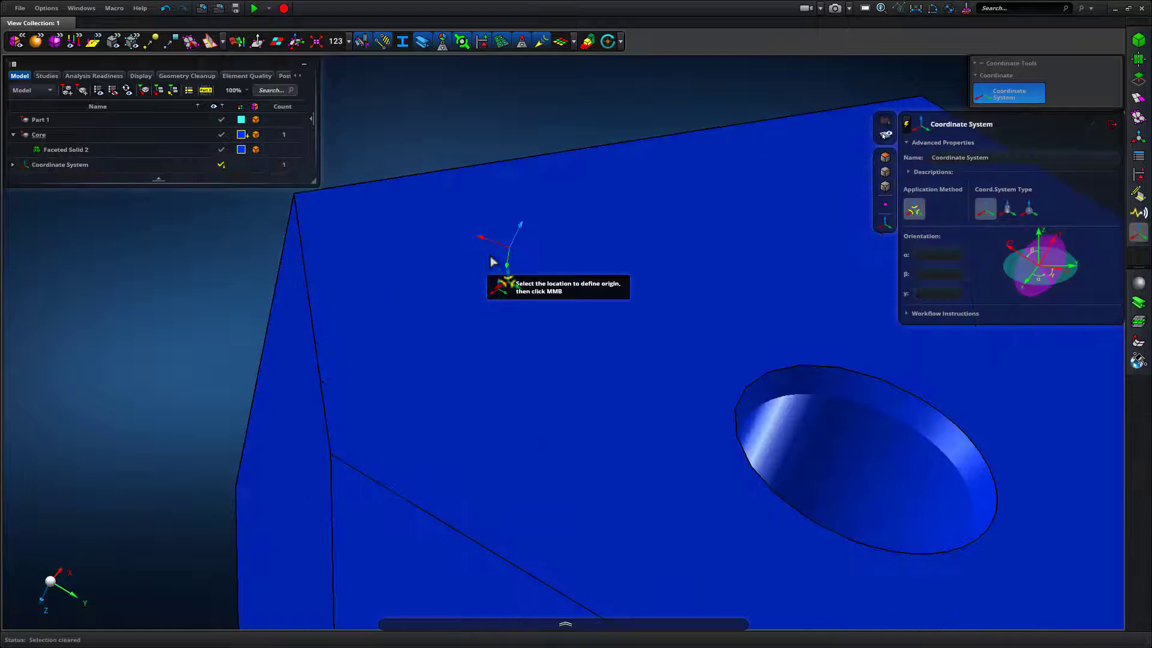
pyautogui.moveTo(490, 257); pyautogui.dragTo(513, 264, button='right')
pyautogui.moveTo(513, 264)
pyautogui.mouseDown(button='middle')
pyautogui.moveTo(495, 251)
pyautogui.moveTo(502, 270)
pyautogui.mouseUp(button='middle')
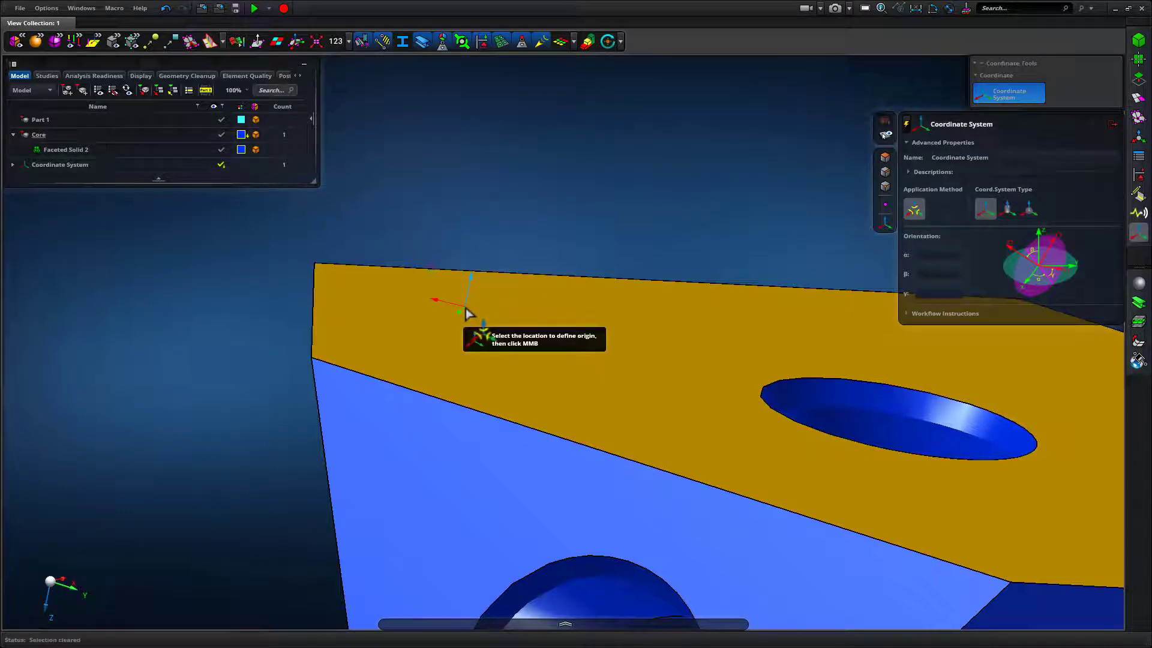
pyautogui.moveTo(465, 309); pyautogui.dragTo(509, 268, button='middle')
pyautogui.moveTo(510, 269); pyautogui.dragTo(518, 284, button='right')
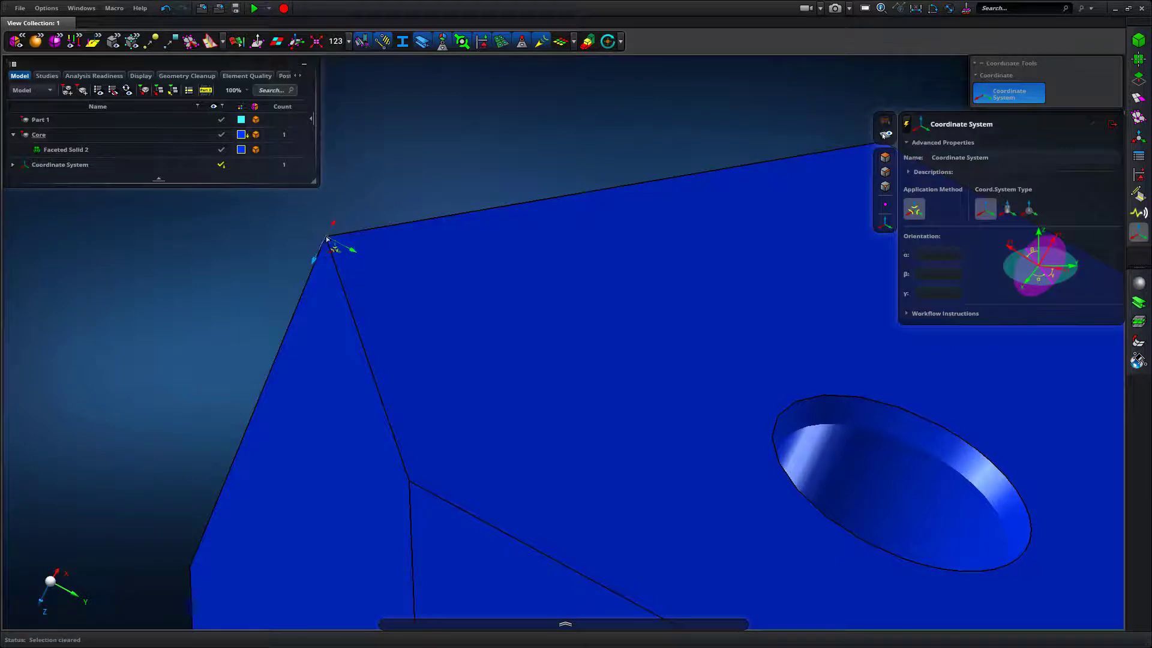
# Check the face corner and hole centre as snap points, and set the origin on the large face between them
pyautogui.click(326, 238)
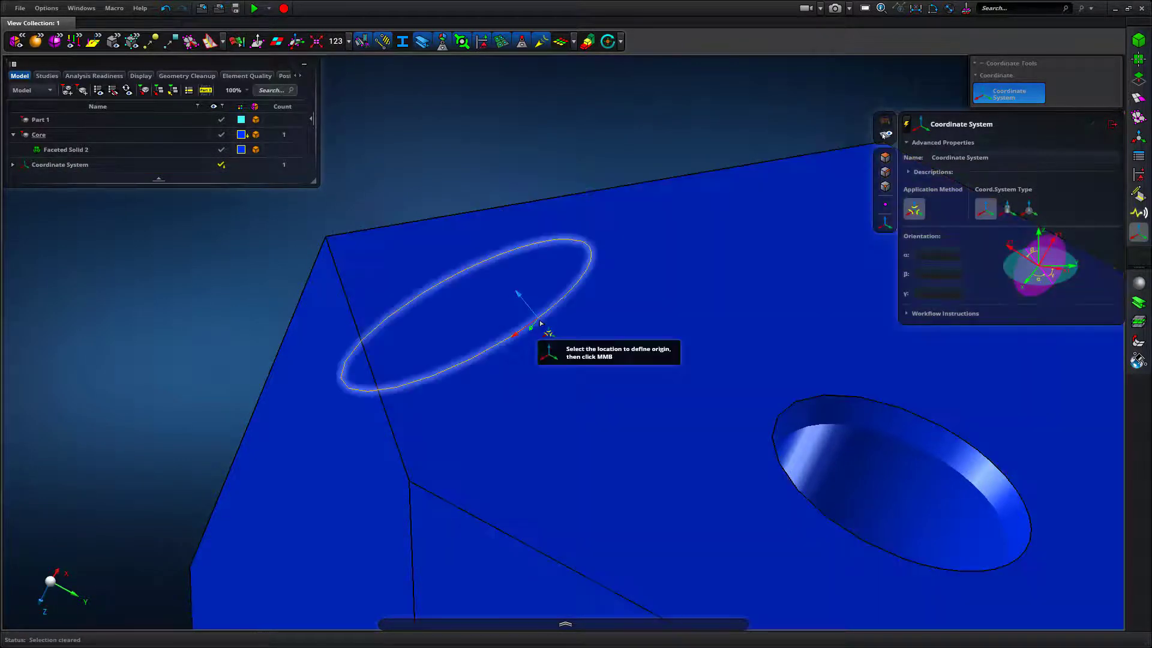
pyautogui.moveTo(540, 324); pyautogui.dragTo(436, 258, button='middle')
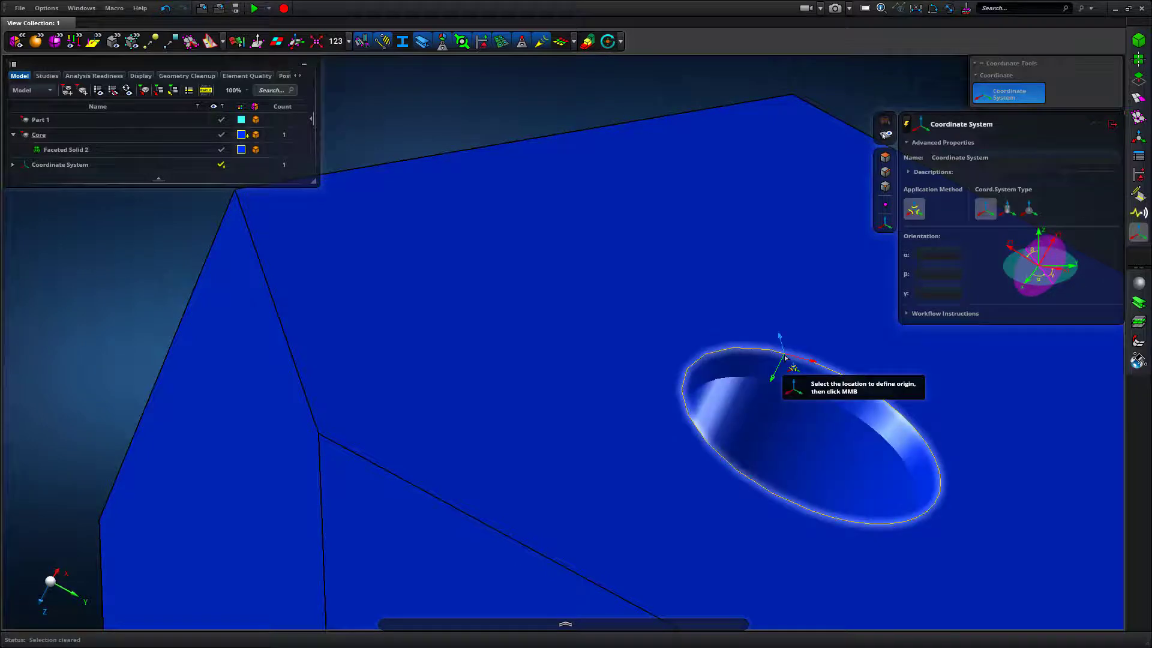
pyautogui.click(808, 439)
pyautogui.moveTo(424, 260); pyautogui.dragTo(545, 297, button='middle')
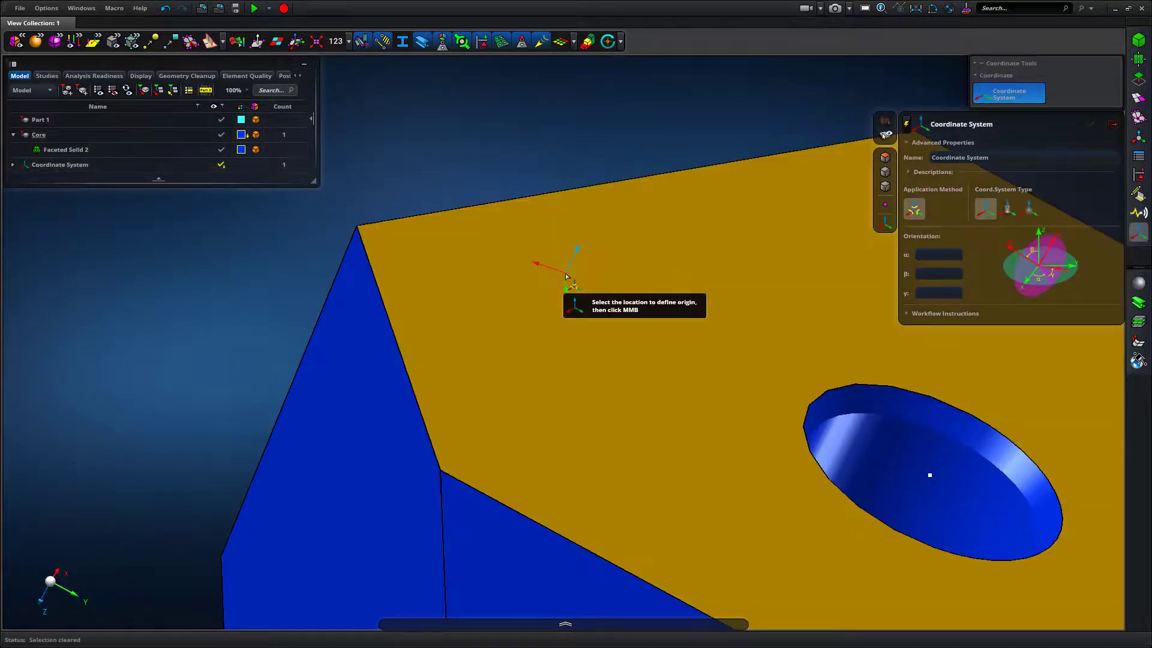
pyautogui.click(565, 273)
# Align the coordinate system's X axis with the large face's long outer edge and complete the definition
pyautogui.moveTo(509, 134); pyautogui.dragTo(456, 241, button='middle')
pyautogui.moveTo(456, 238); pyautogui.dragTo(446, 168, button='right')
pyautogui.scroll(3, 478, 294)
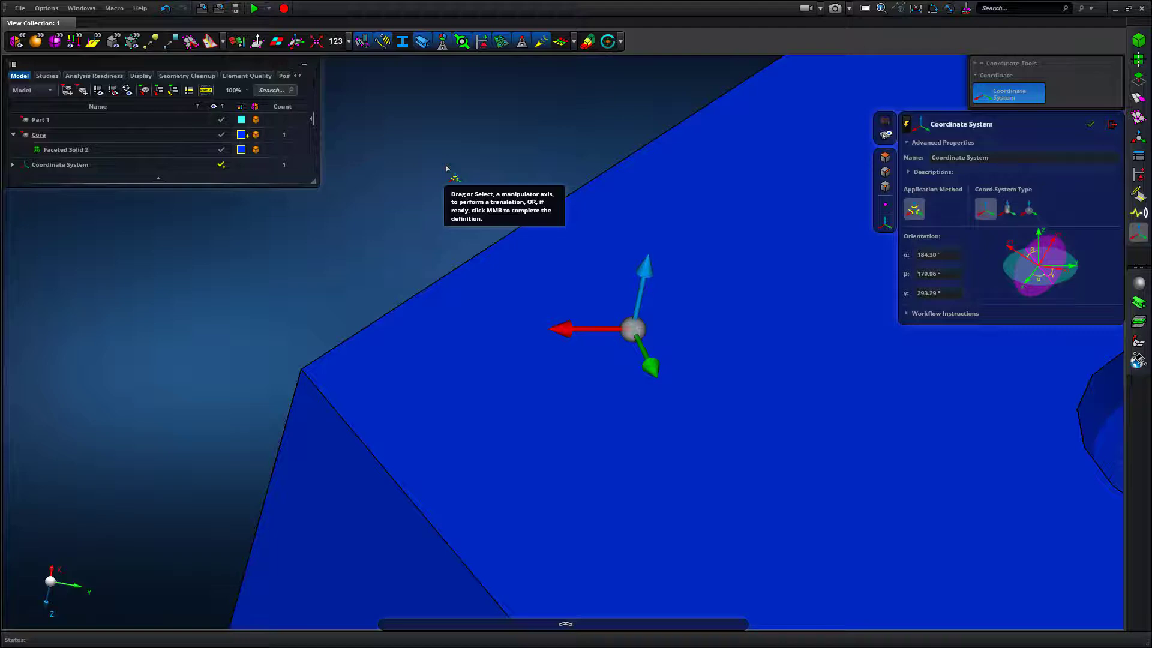
pyautogui.click(638, 330)
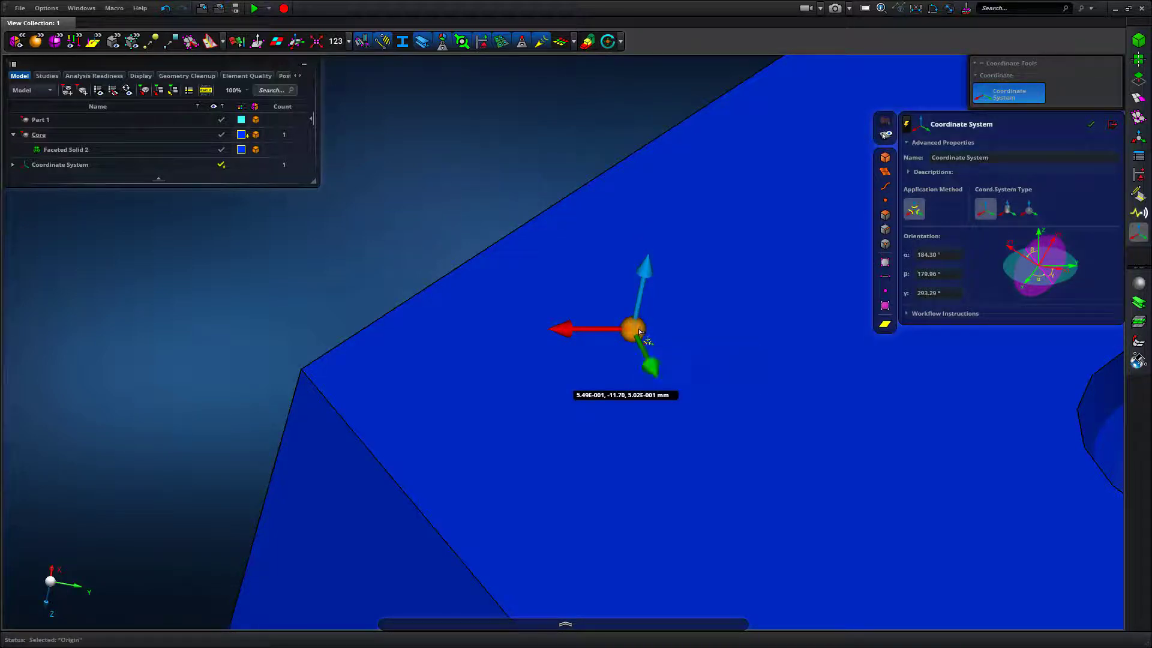
pyautogui.click(596, 329)
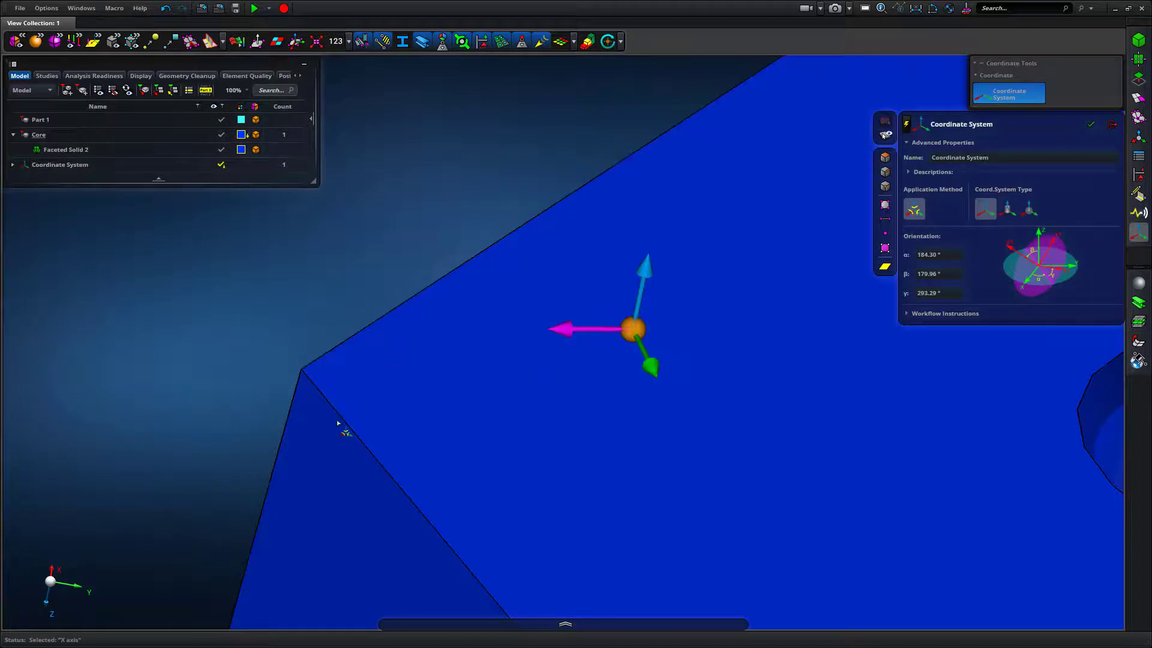
pyautogui.click(363, 327)
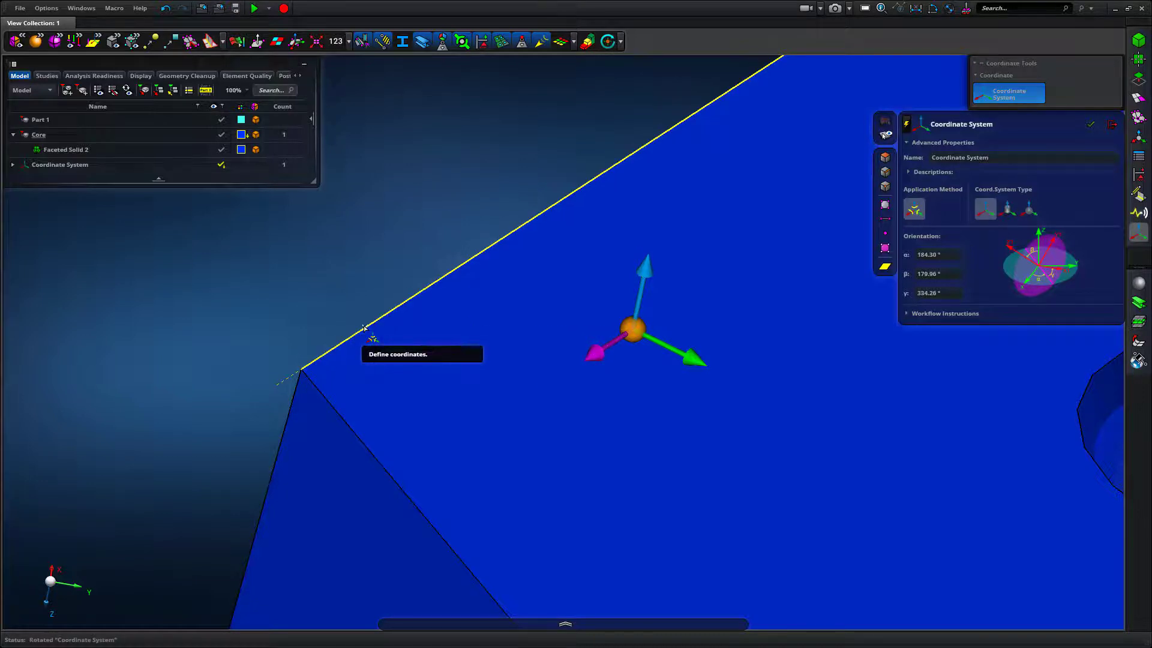
pyautogui.moveTo(397, 245)
pyautogui.mouseDown(button='middle')
pyautogui.moveTo(378, 239)
pyautogui.moveTo(411, 234)
pyautogui.mouseUp(button='middle')
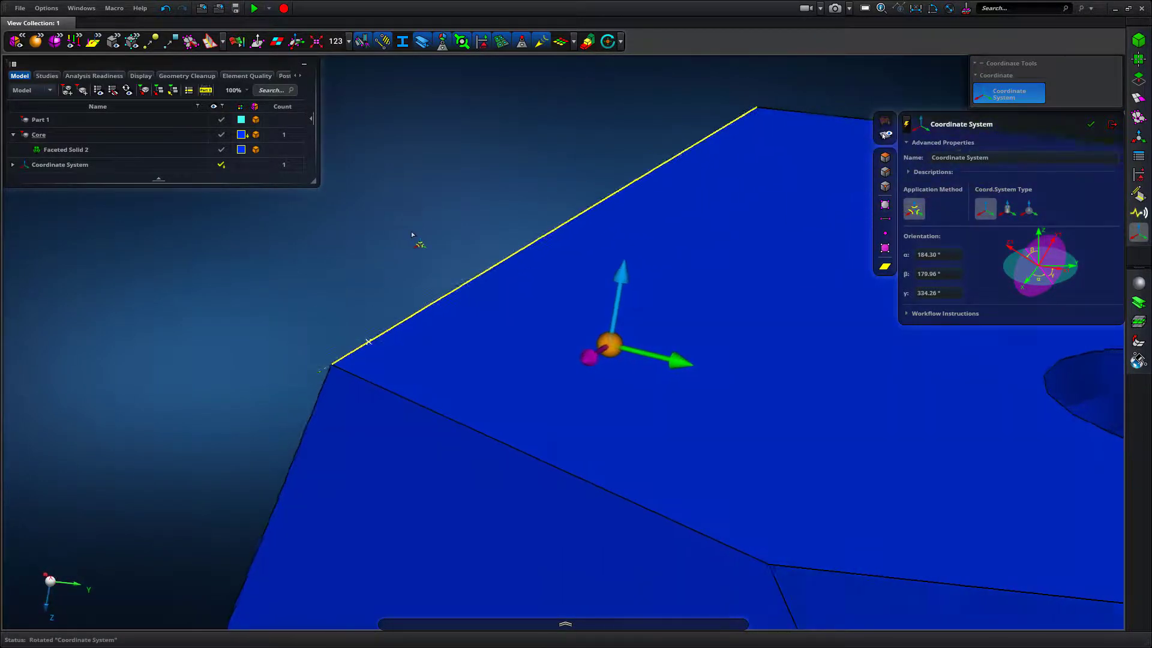
pyautogui.moveTo(412, 235); pyautogui.dragTo(391, 236, button='right')
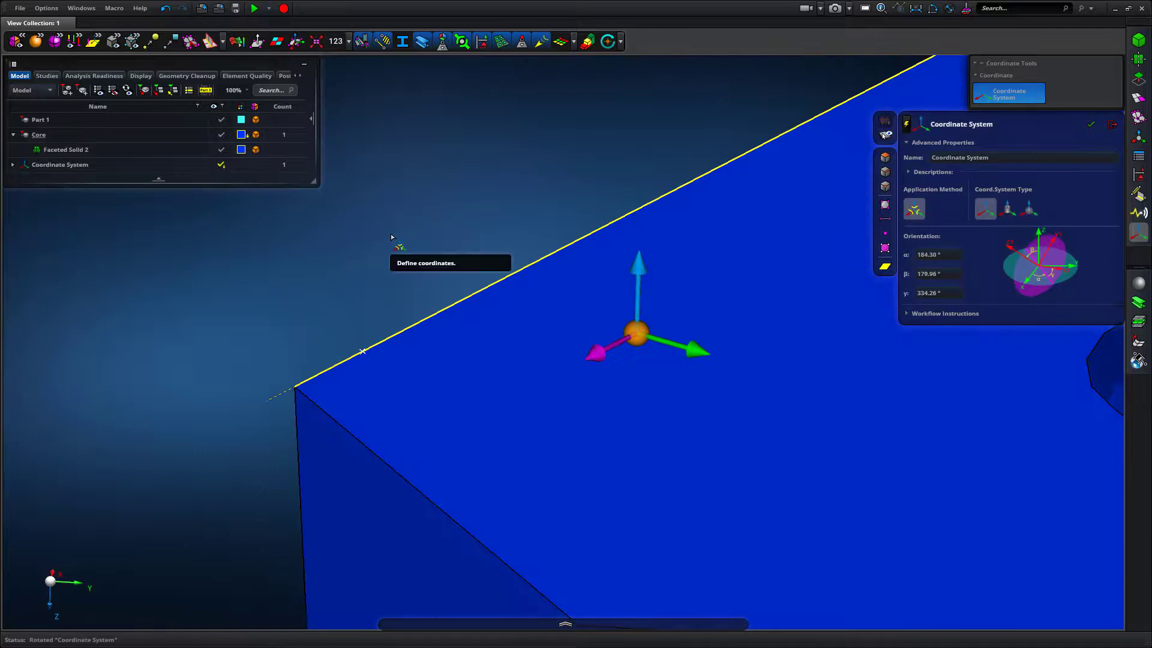
pyautogui.moveTo(391, 234); pyautogui.dragTo(397, 229, button='middle')
pyautogui.moveTo(502, 166); pyautogui.dragTo(506, 342, button='right')
pyautogui.middleClick(432, 216)
# Place a second coordinate system on the same face near the first and align its X axis with the same edge
pyautogui.click(515, 341)
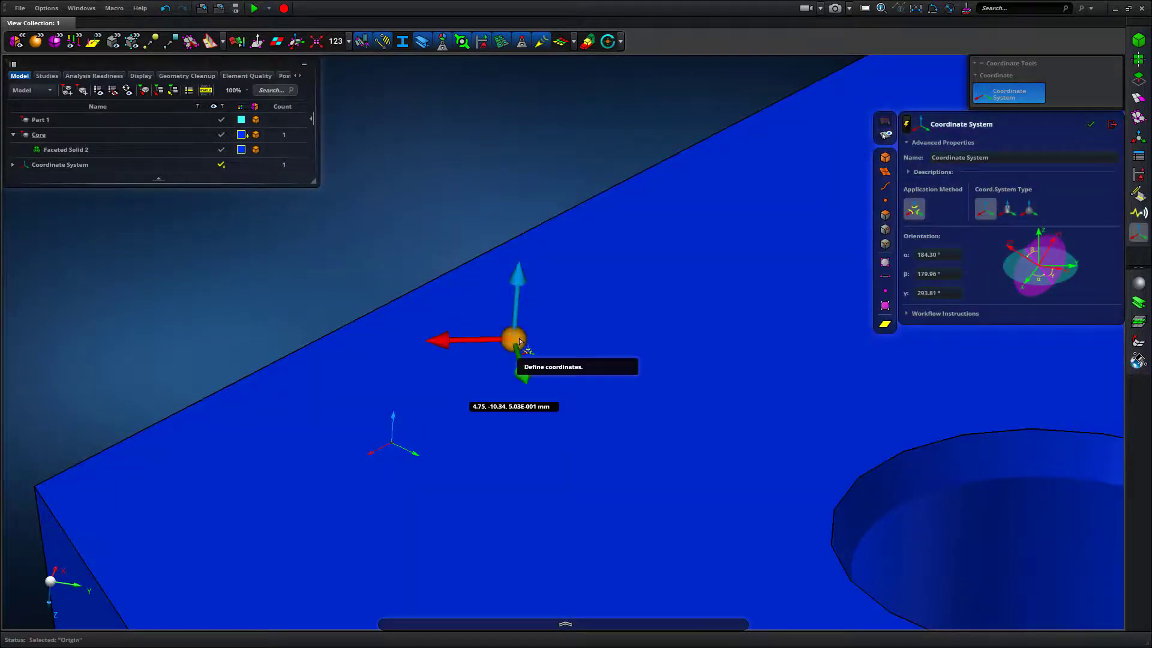
pyautogui.click(471, 340)
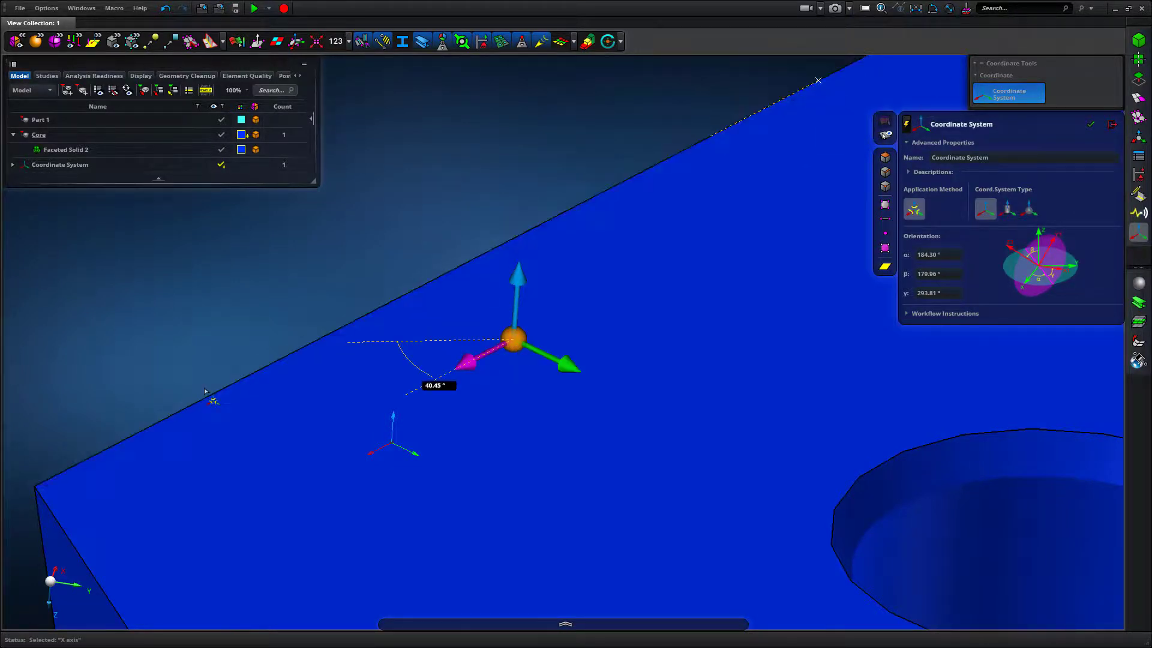
pyautogui.click(691, 147)
# Rotate the second coordinate system 180° about its Z axis with the XOY ring and complete it
pyautogui.moveTo(565, 165); pyautogui.dragTo(583, 235, button='middle')
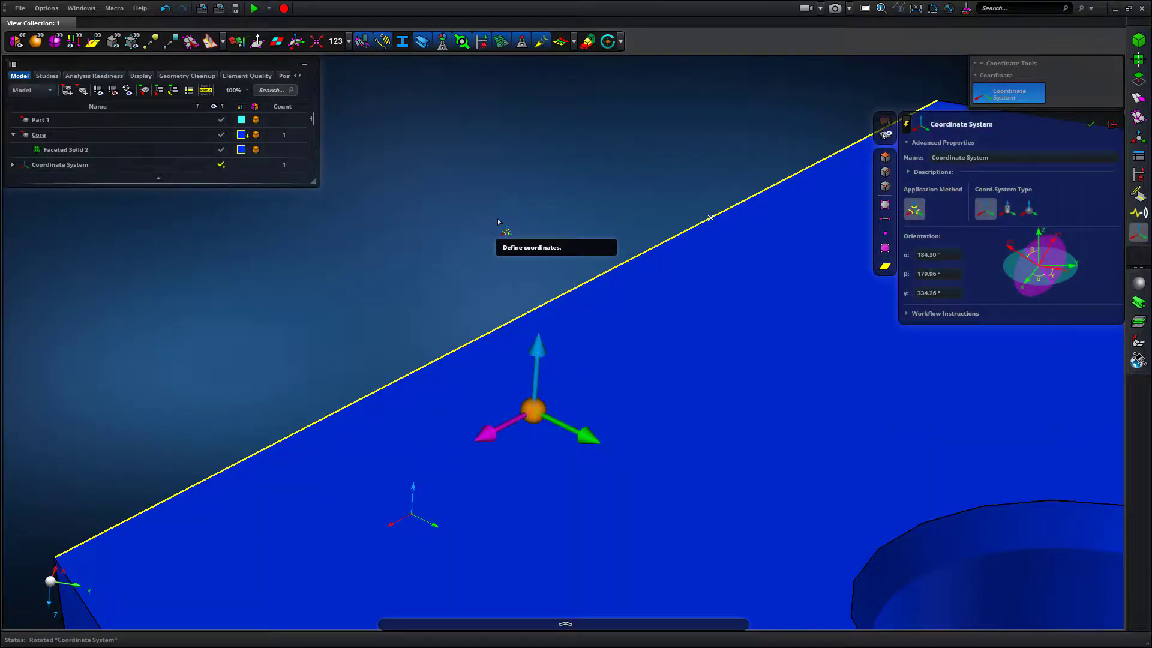
pyautogui.click(498, 224)
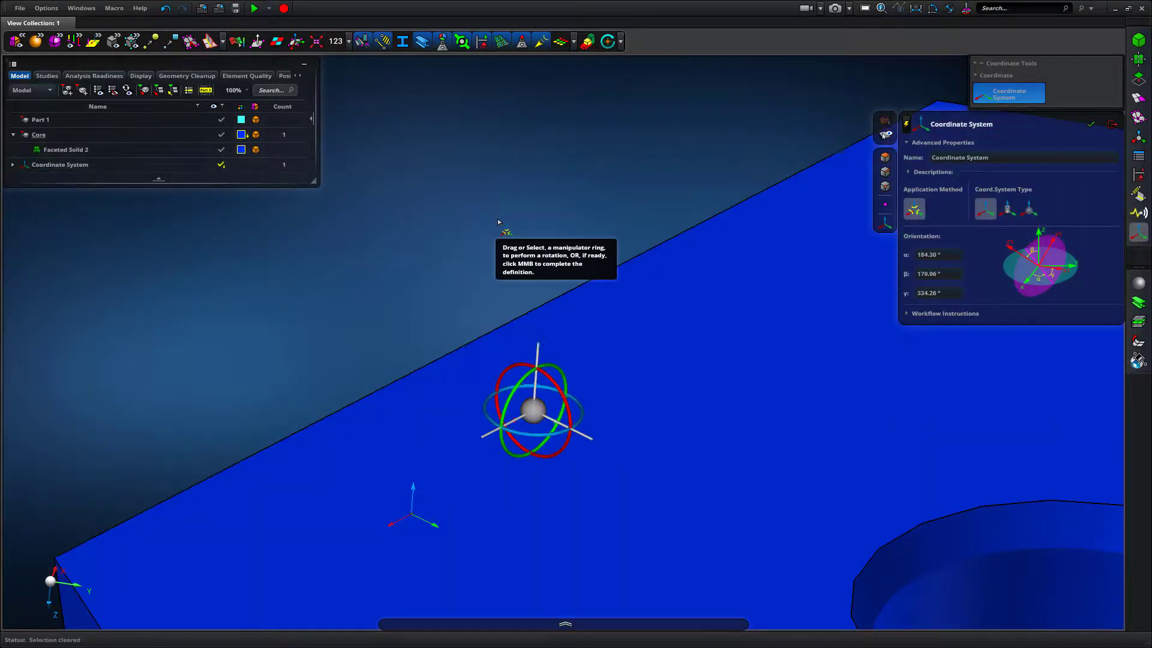
pyautogui.click(546, 442)
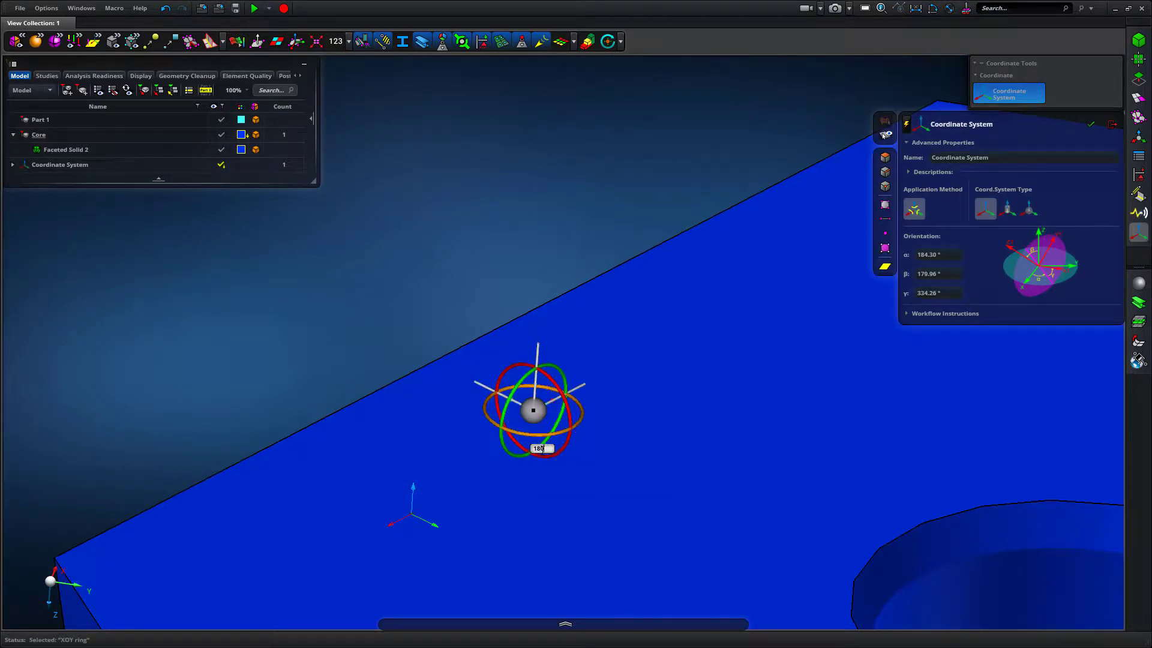
pyautogui.press('Return')
pyautogui.middleClick(467, 242)
# Examine the coordinate systems on the large face and on the adjoining triangular face
pyautogui.moveTo(466, 243); pyautogui.dragTo(395, 187, button='middle')
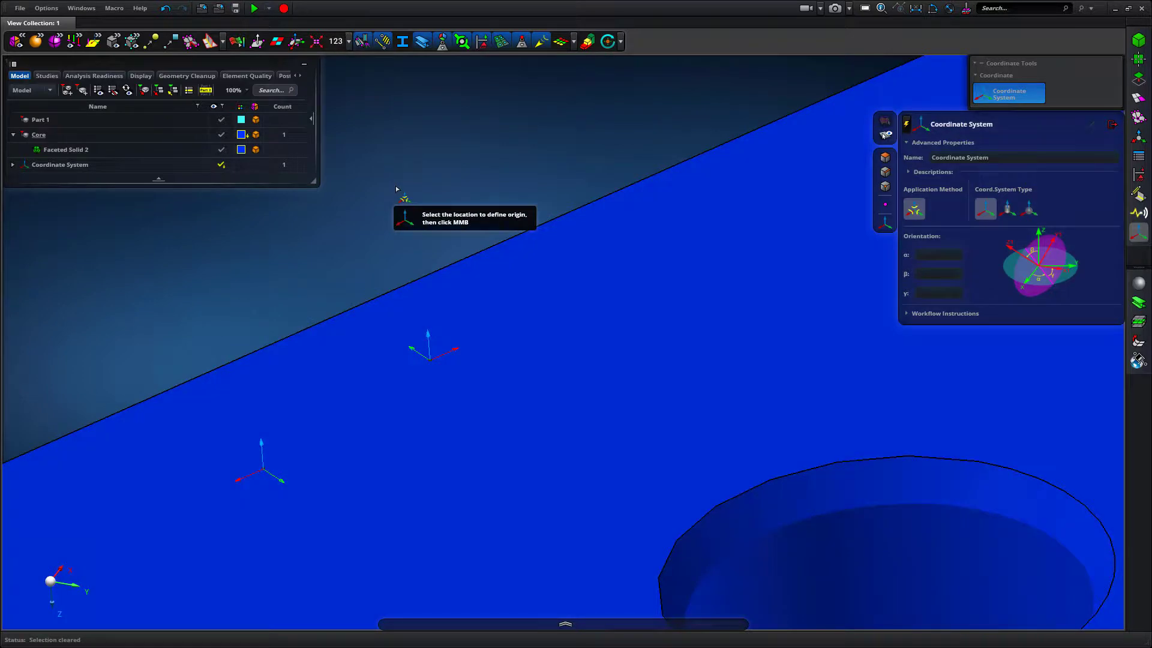
pyautogui.scroll(-5, 397, 188)
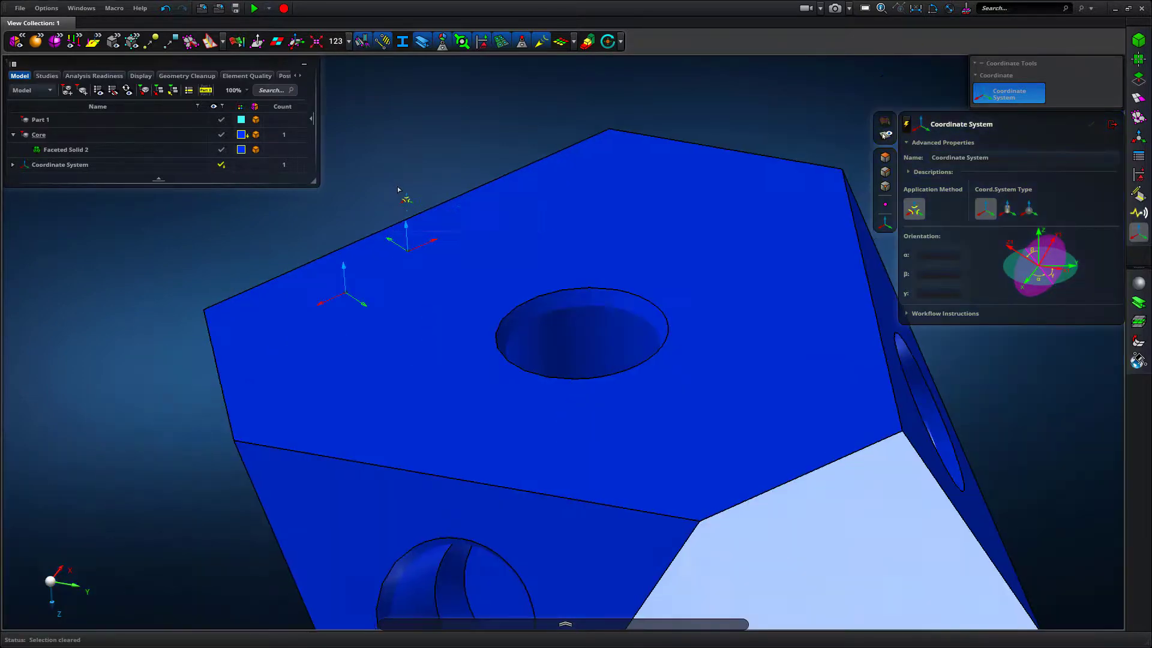
pyautogui.moveTo(422, 187); pyautogui.dragTo(407, 188, button='middle')
pyautogui.keyDown('ctrl'); pyautogui.moveTo(408, 189); pyautogui.dragTo(520, 201); pyautogui.keyUp('ctrl')
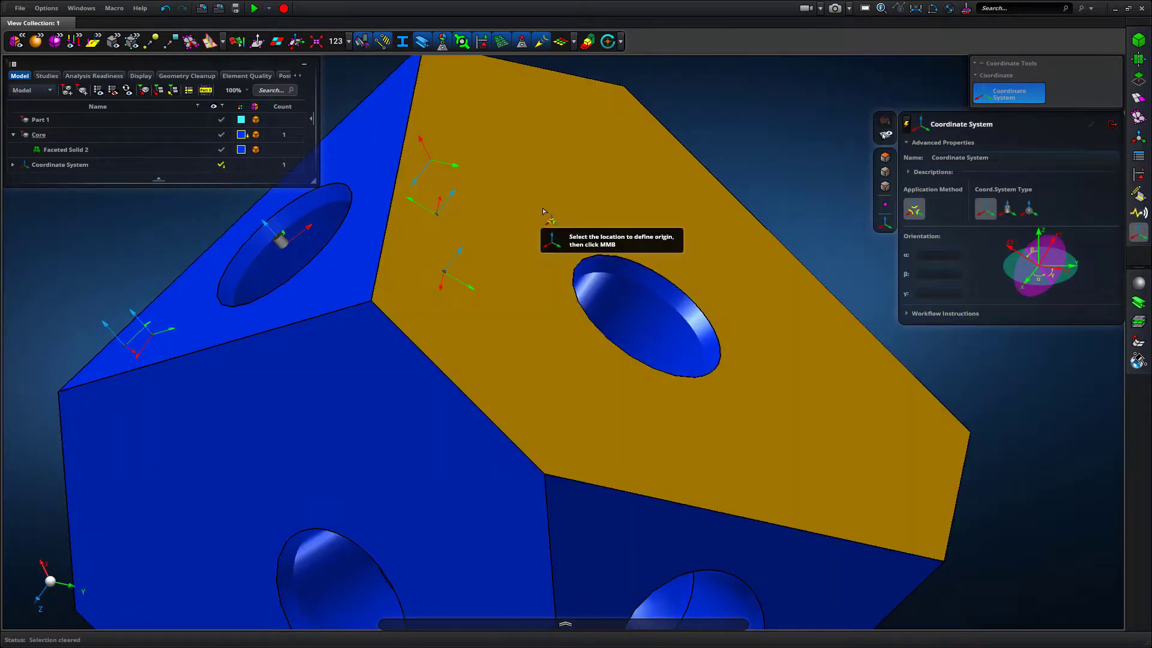